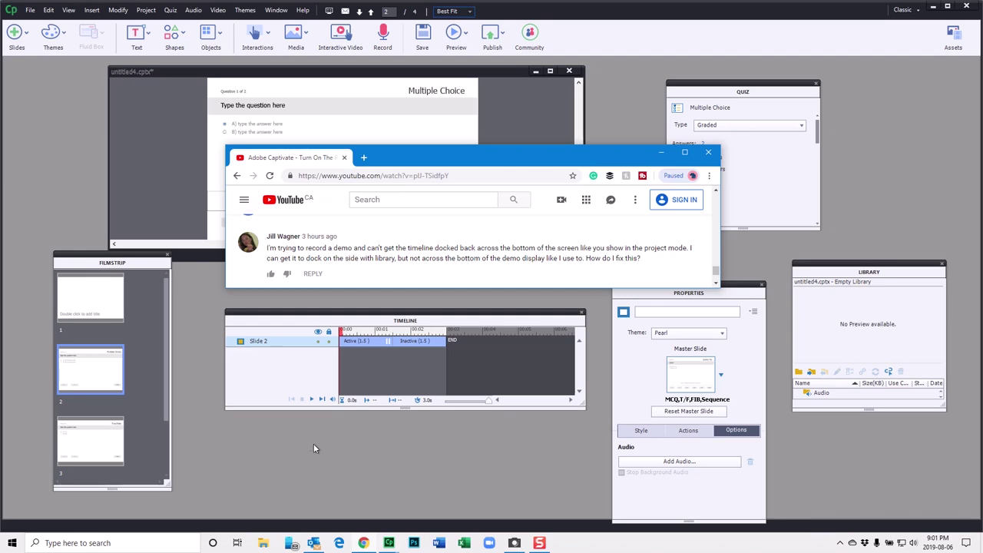
- Ensure custom workspaces/panel undocking is enabled in the general preferences, and accept the dialog
{"action": "left_click", "coordinate": [313, 447]}
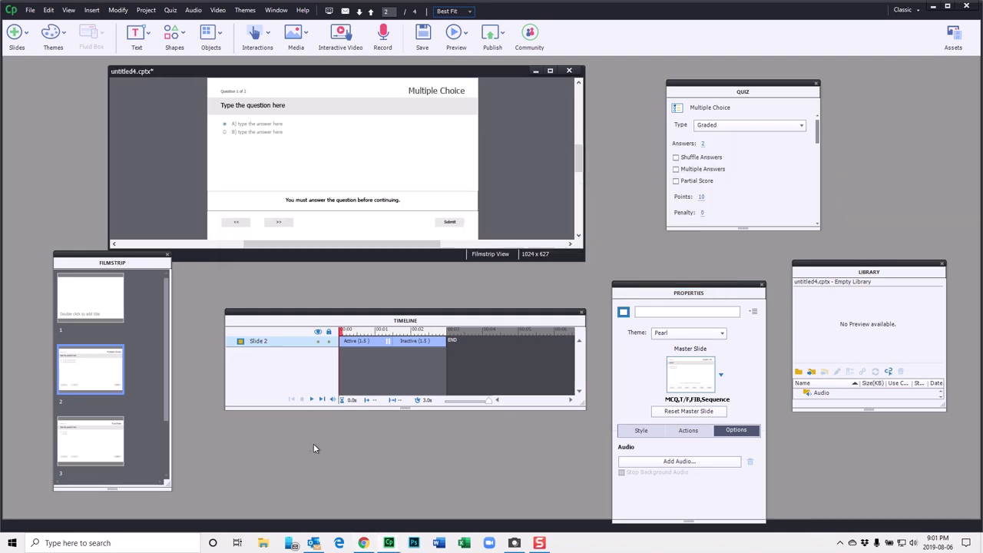
{"action": "left_click", "coordinate": [49, 10]}
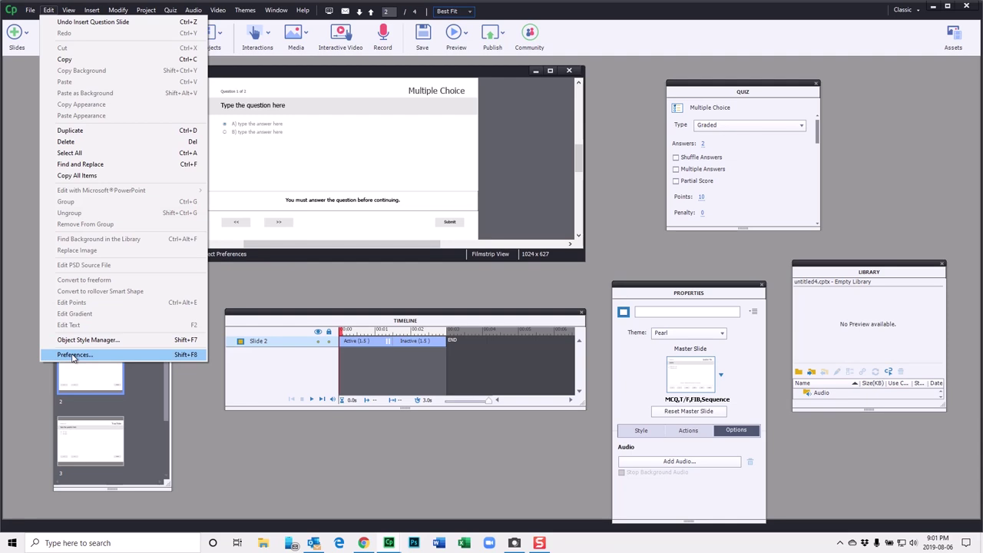
{"action": "left_click", "coordinate": [73, 355]}
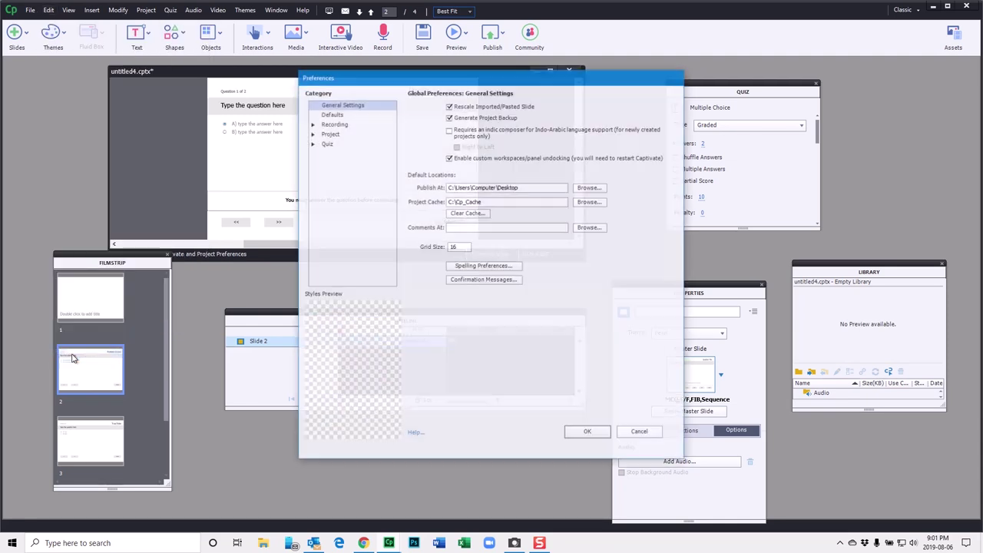
{"action": "left_click", "coordinate": [449, 158]}
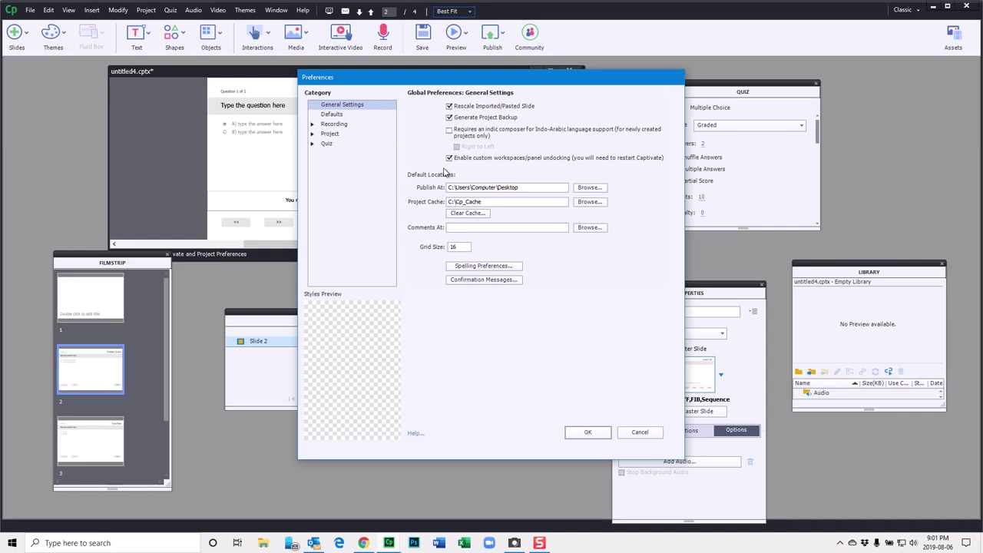
{"action": "left_click", "coordinate": [586, 431]}
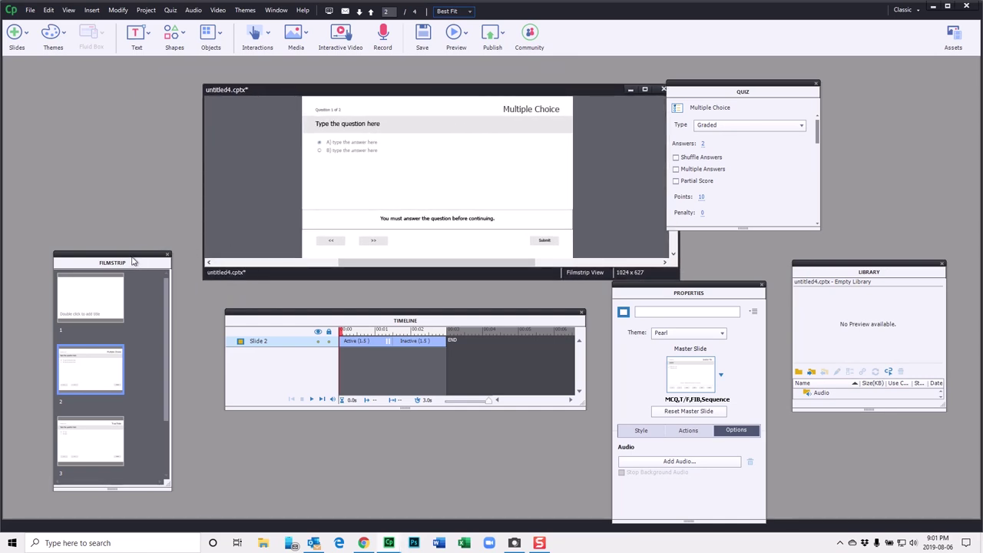
- Spread out the floating Filmstrip, Timeline, document, Properties, Library and Quiz windows across the workspace
{"action": "left_click_drag", "start_coordinate": [132, 261], "coordinate": [102, 139]}
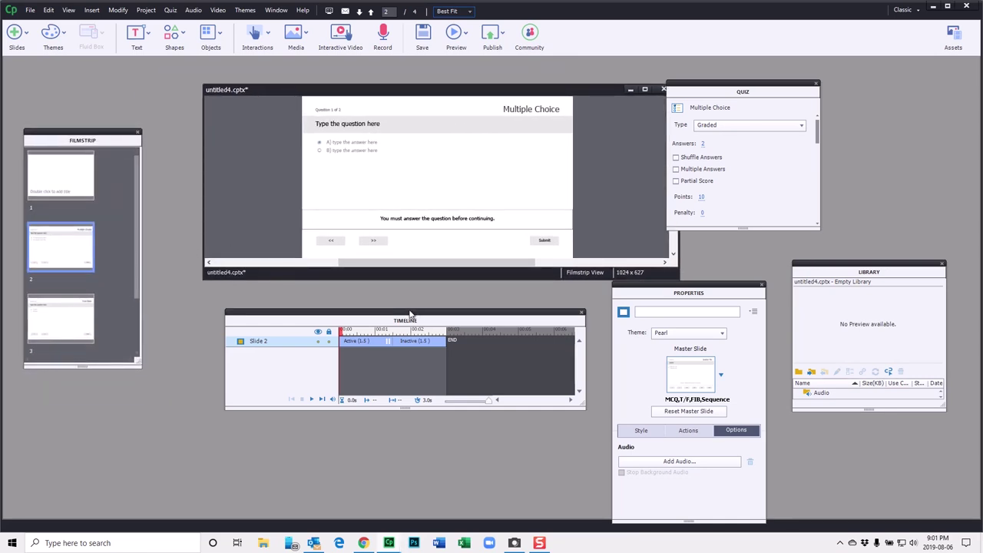
{"action": "left_click_drag", "start_coordinate": [405, 320], "coordinate": [267, 400]}
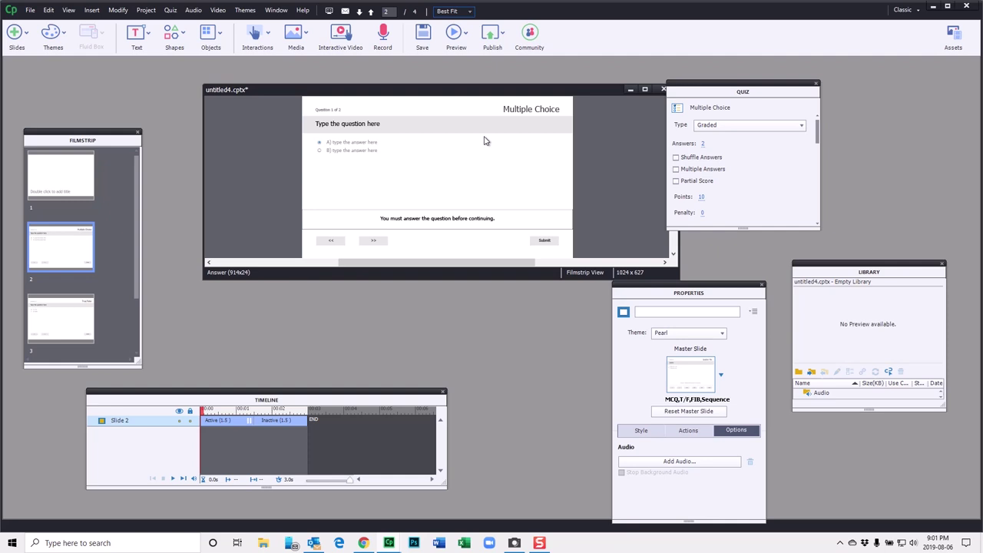
{"action": "left_click_drag", "start_coordinate": [476, 94], "coordinate": [413, 77]}
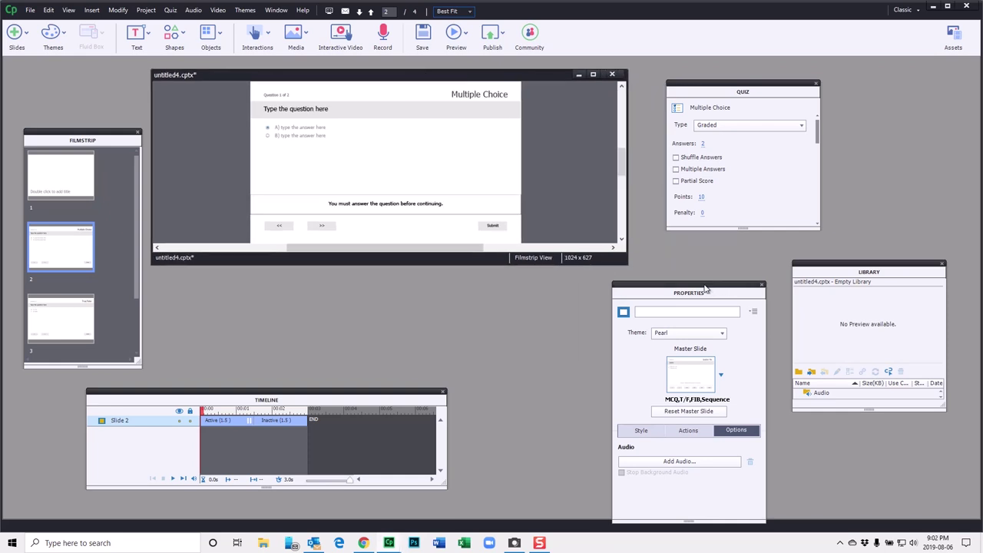
{"action": "left_click_drag", "start_coordinate": [704, 290], "coordinate": [711, 263]}
{"action": "left_click_drag", "start_coordinate": [857, 270], "coordinate": [885, 219]}
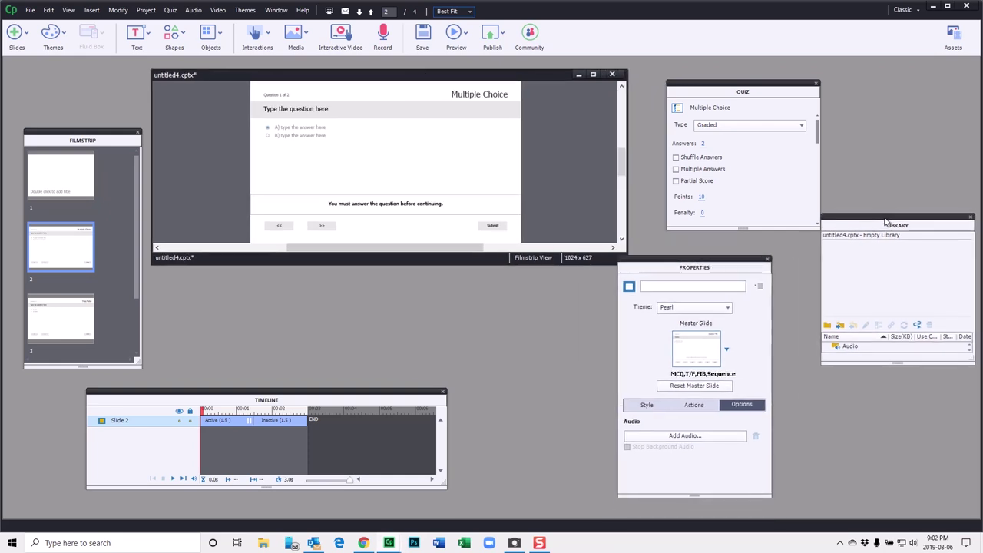
{"action": "mouse_move", "coordinate": [749, 87]}
{"action": "left_mouse_down"}
{"action": "mouse_move", "coordinate": [724, 79]}
{"action": "mouse_move", "coordinate": [750, 84]}
{"action": "left_mouse_up"}
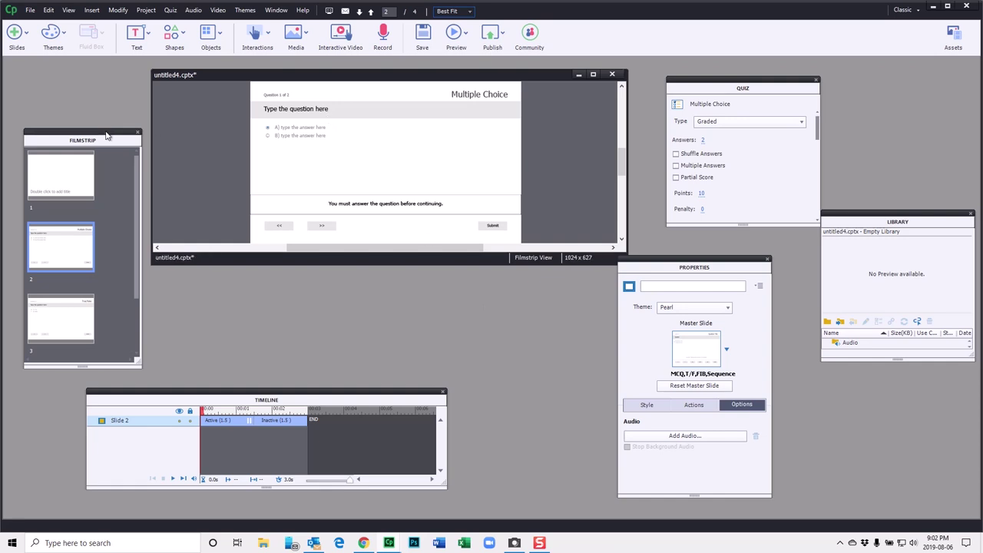
- Try docking the Filmstrip along the left edge, then along the bottom edge of the workspace, and undock it again
{"action": "left_click_drag", "start_coordinate": [107, 135], "coordinate": [6, 129]}
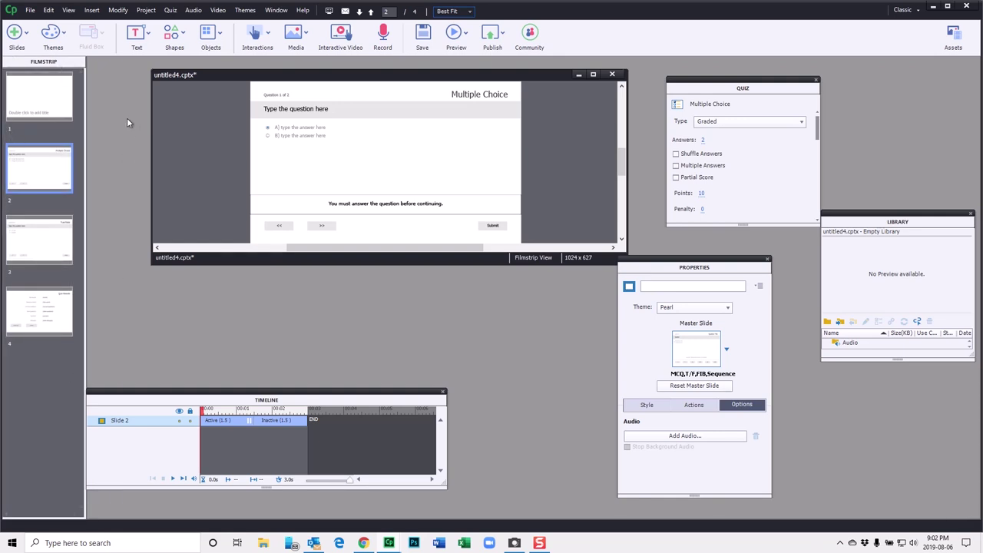
{"action": "left_click_drag", "start_coordinate": [63, 63], "coordinate": [251, 520]}
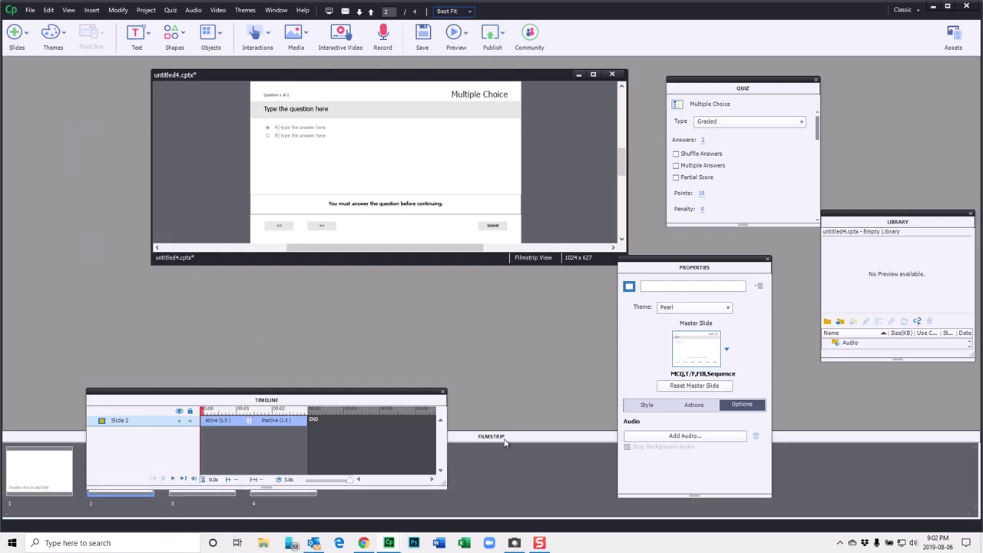
{"action": "left_click_drag", "start_coordinate": [350, 393], "coordinate": [349, 318]}
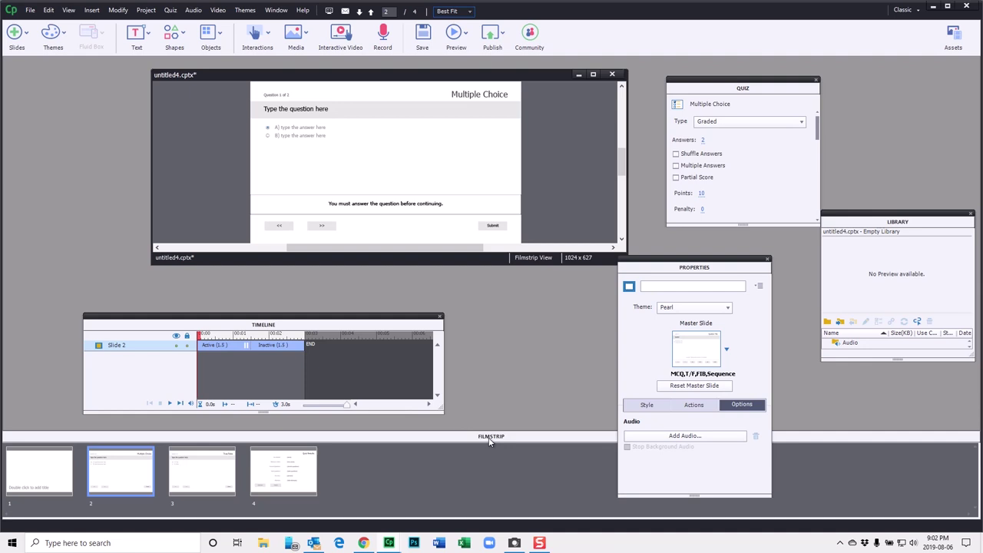
{"action": "left_click_drag", "start_coordinate": [489, 439], "coordinate": [510, 404]}
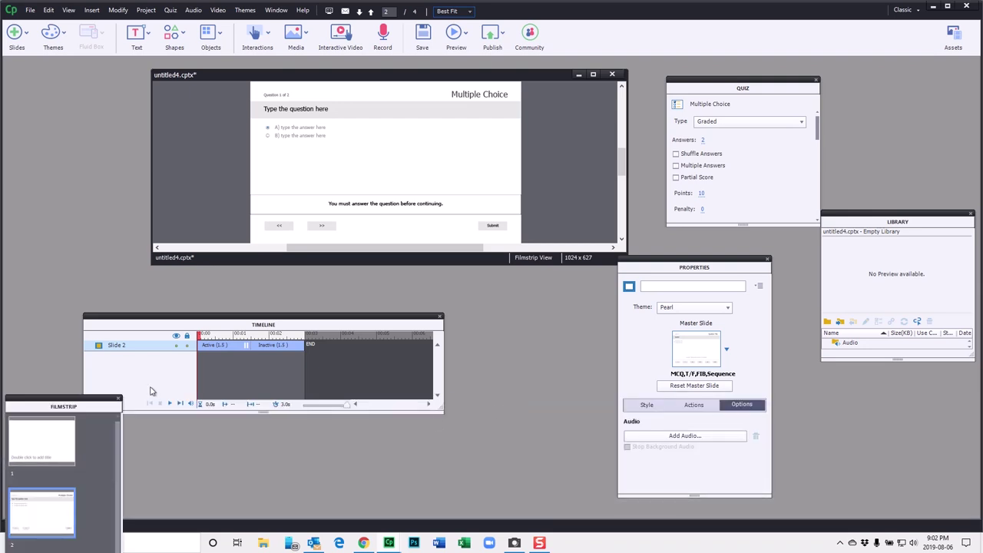
- Move the Library panel toward the middle, dock the Filmstrip along the right edge of the workspace and widen it
{"action": "left_click_drag", "start_coordinate": [80, 402], "coordinate": [912, 96]}
{"action": "left_click_drag", "start_coordinate": [839, 214], "coordinate": [482, 306]}
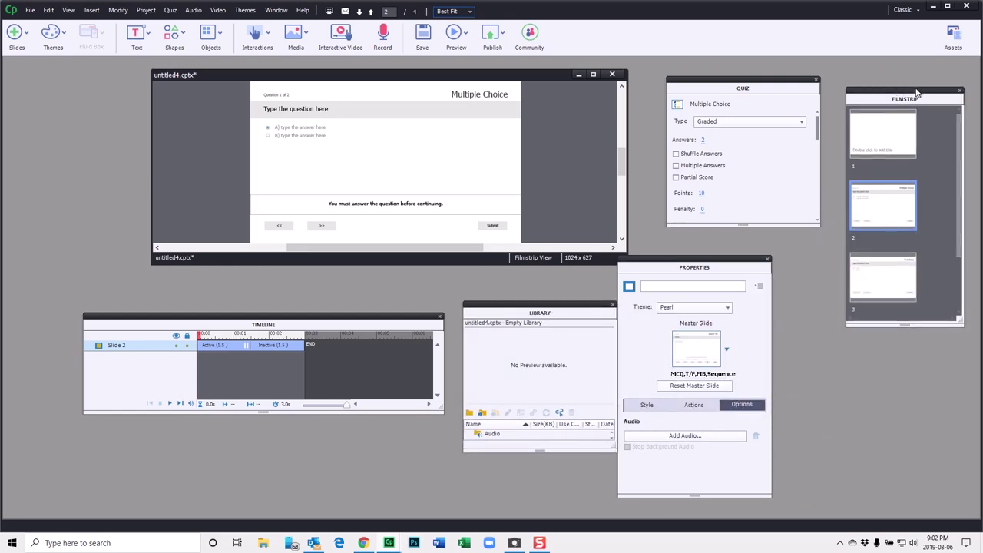
{"action": "left_click_drag", "start_coordinate": [916, 93], "coordinate": [971, 129]}
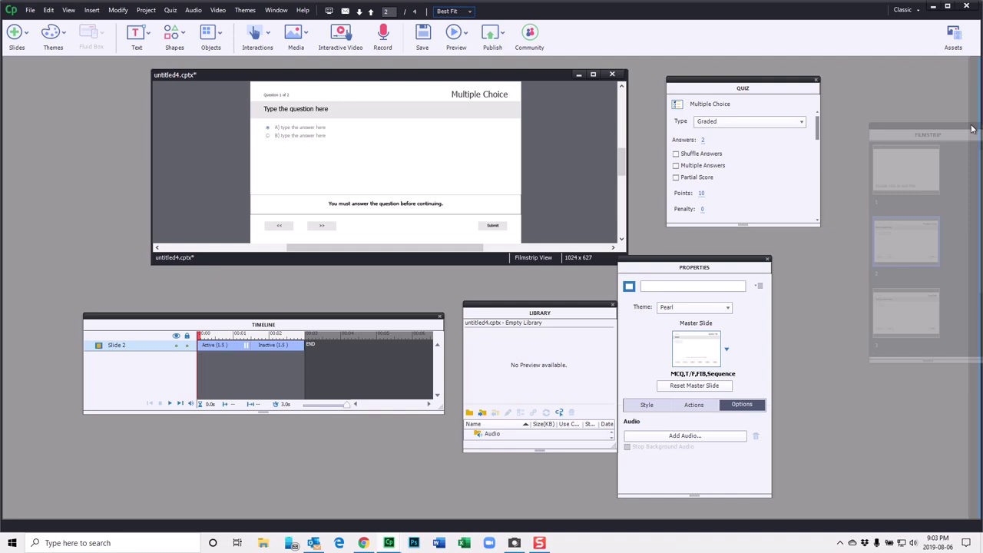
{"action": "left_click_drag", "start_coordinate": [971, 129], "coordinate": [972, 131]}
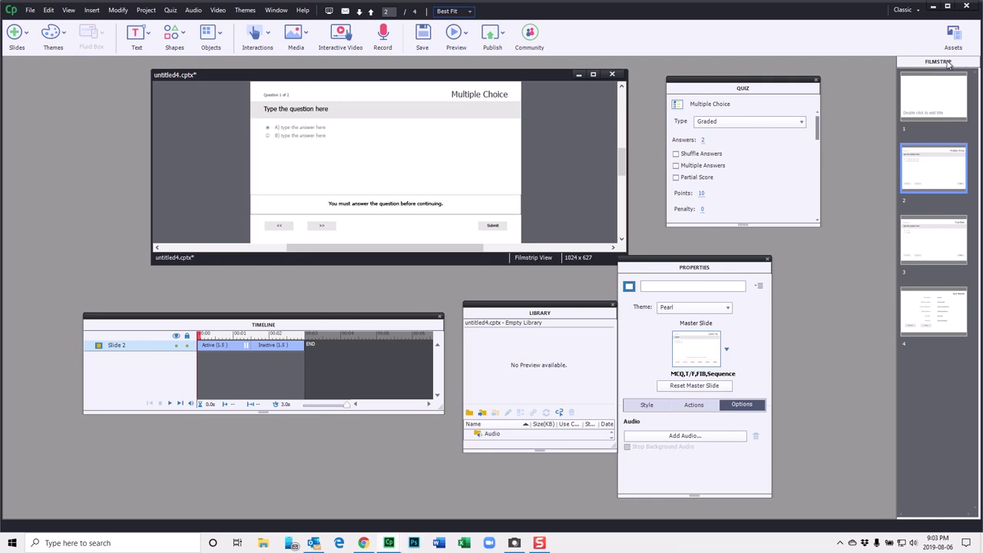
{"action": "left_click_drag", "start_coordinate": [948, 64], "coordinate": [890, 115]}
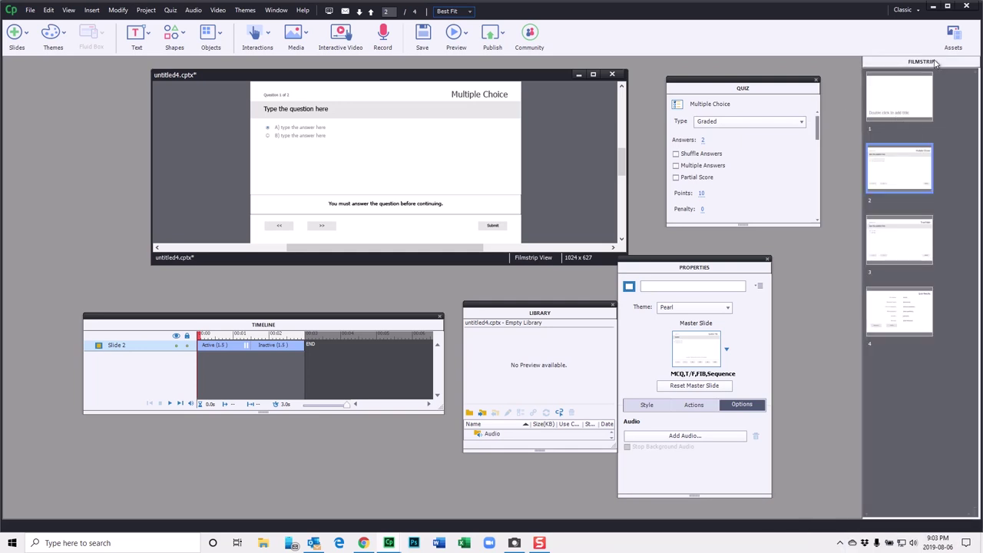
- Dock the Filmstrip along the left edge of the workspace and the Timeline along the bottom edge
{"action": "left_click_drag", "start_coordinate": [935, 64], "coordinate": [11, 120]}
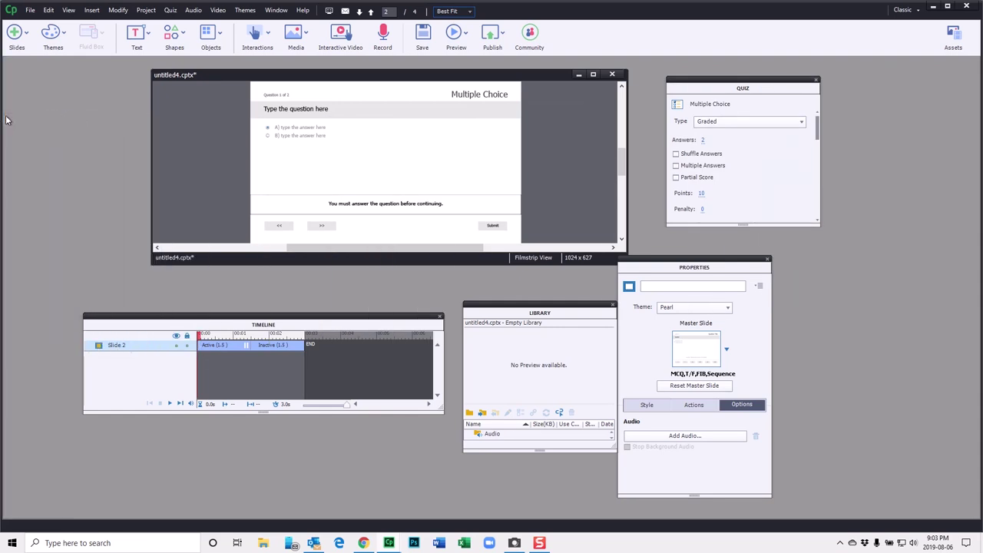
{"action": "left_click_drag", "start_coordinate": [303, 316], "coordinate": [422, 515]}
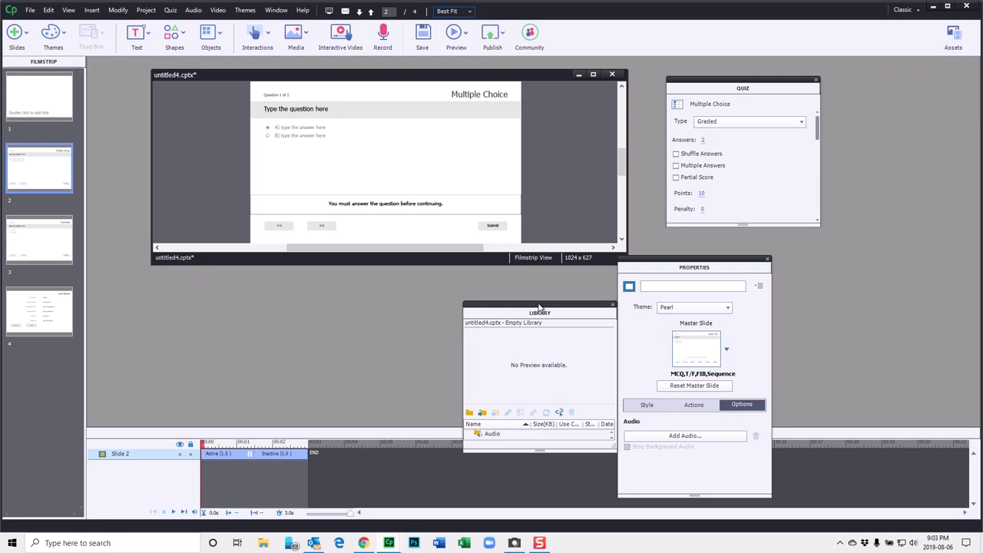
- Dock the Library panel along the right edge of the workspace and group the Quiz panel with it as a tab
{"action": "left_click_drag", "start_coordinate": [540, 308], "coordinate": [973, 108]}
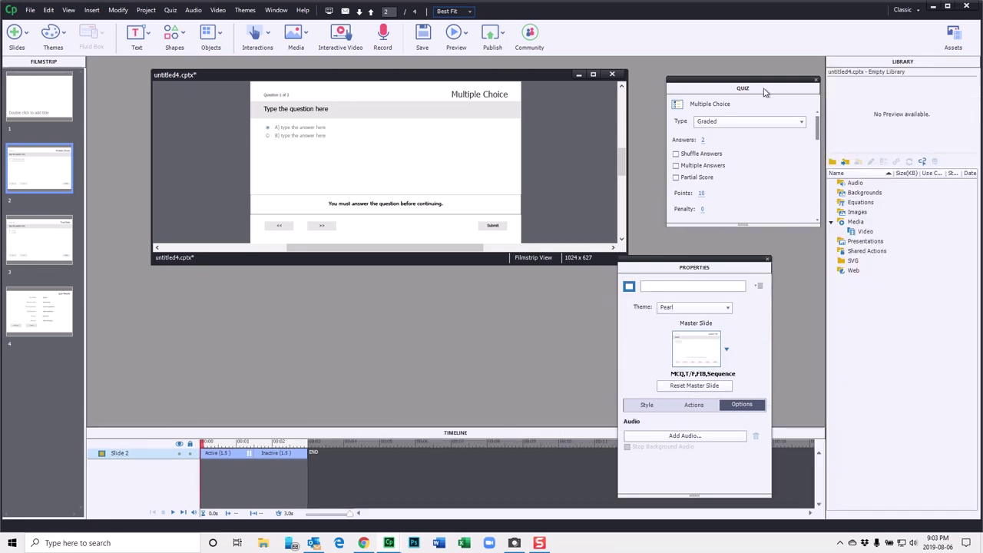
{"action": "left_click_drag", "start_coordinate": [748, 82], "coordinate": [908, 66]}
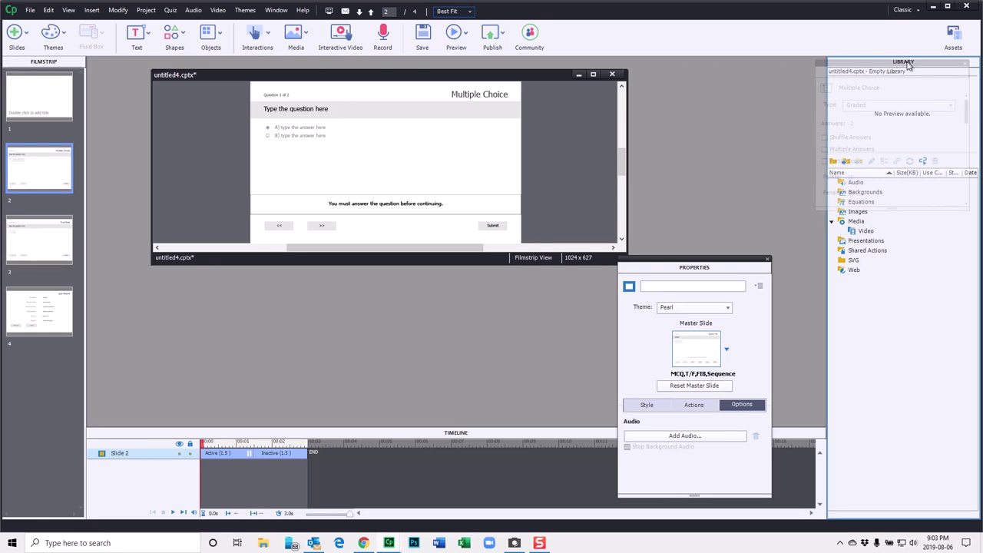
{"action": "mouse_move", "coordinate": [907, 66]}
{"action": "left_mouse_down"}
{"action": "mouse_move", "coordinate": [735, 84]}
{"action": "mouse_move", "coordinate": [835, 86]}
{"action": "mouse_move", "coordinate": [918, 66]}
{"action": "left_mouse_up"}
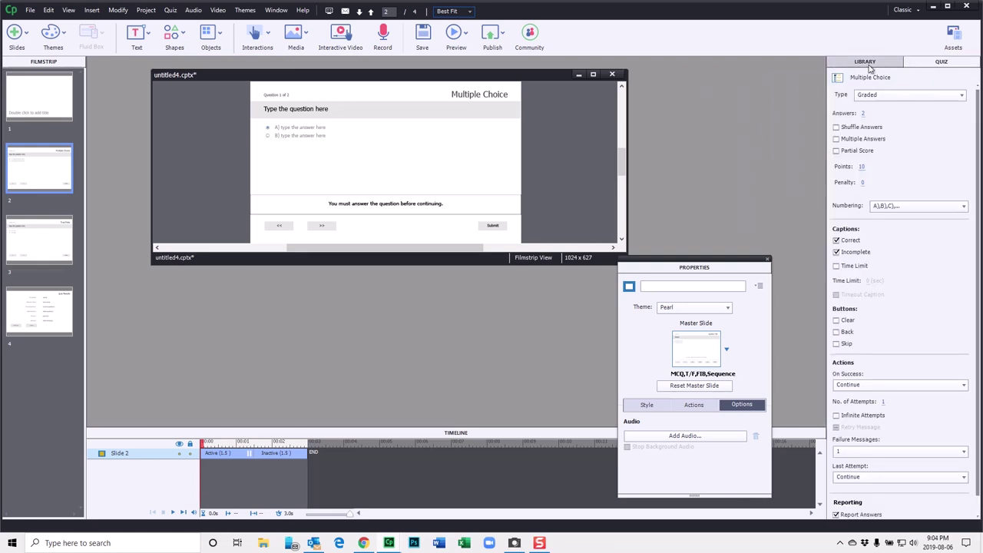
{"action": "left_click", "coordinate": [908, 66]}
{"action": "left_click", "coordinate": [909, 65]}
{"action": "left_click", "coordinate": [911, 65]}
{"action": "left_click", "coordinate": [927, 62]}
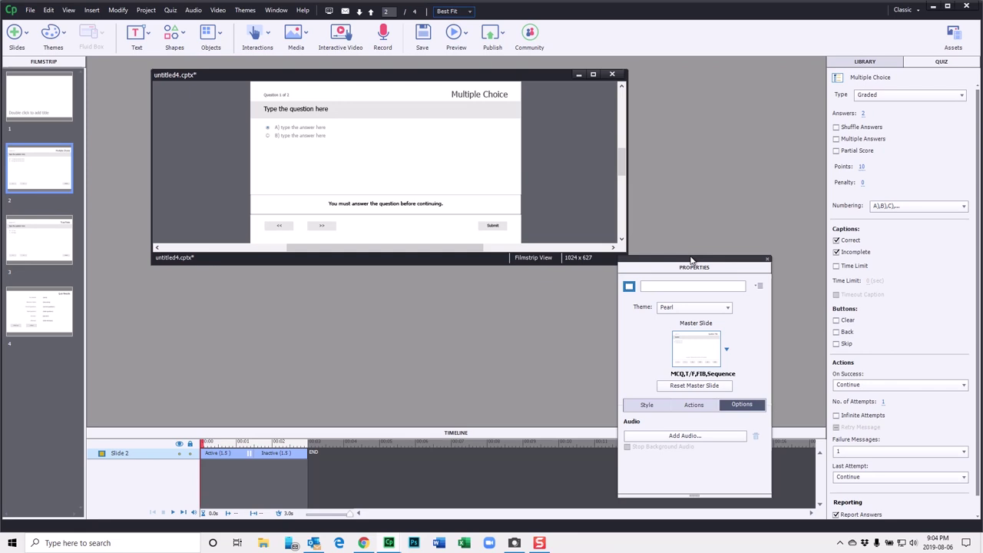
- Dock the Properties panel beside the Library and Quiz group, and display the options of answer A
{"action": "left_click_drag", "start_coordinate": [691, 261], "coordinate": [819, 154]}
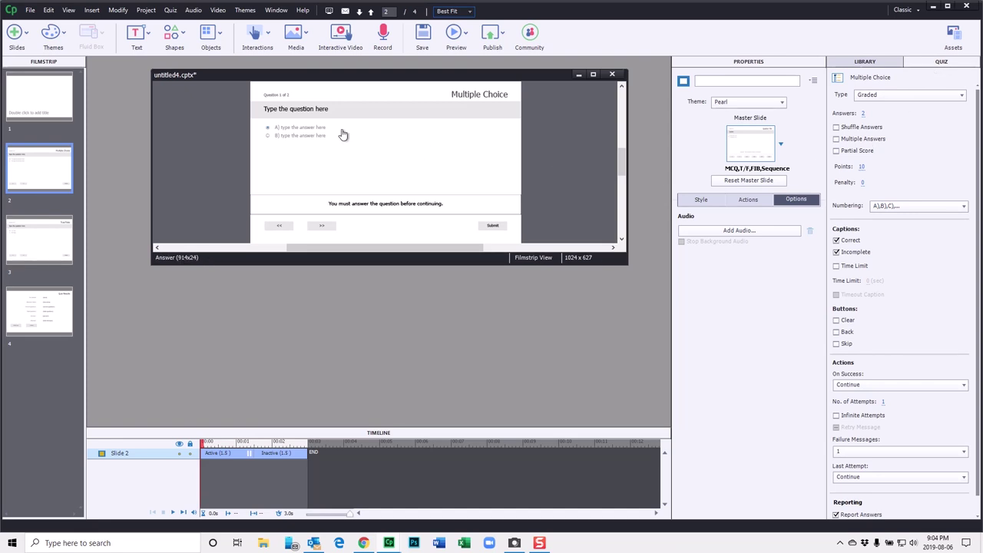
{"action": "left_click", "coordinate": [314, 132]}
{"action": "left_click", "coordinate": [314, 132]}
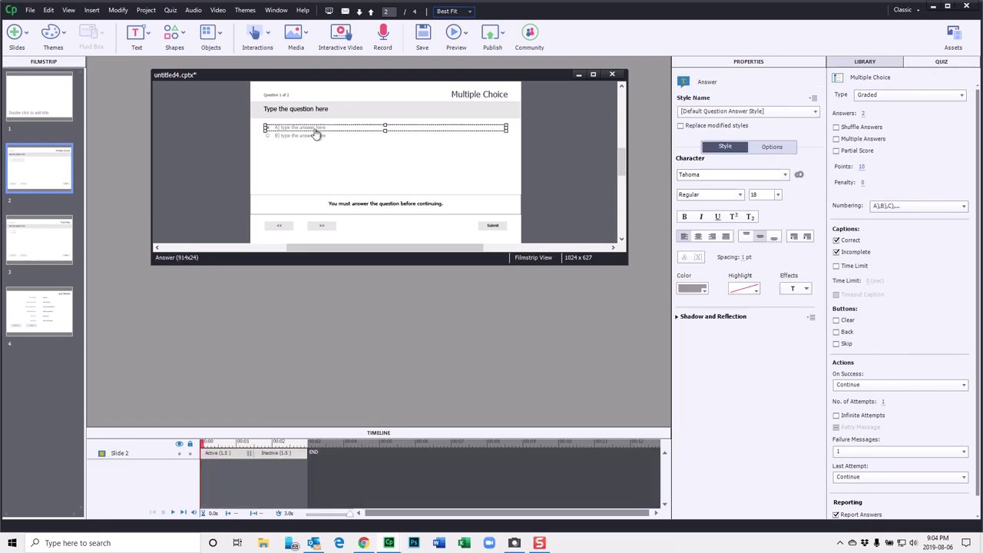
{"action": "left_click", "coordinate": [774, 148]}
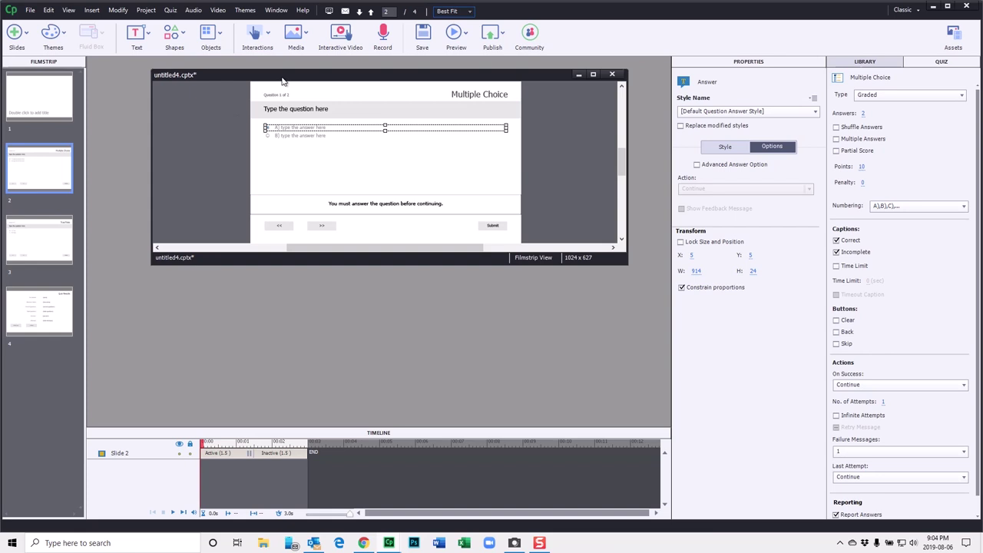
- Dock the floating untitled4.cptx document window into the central area between the docked panels
{"action": "left_click_drag", "start_coordinate": [282, 79], "coordinate": [333, 62]}
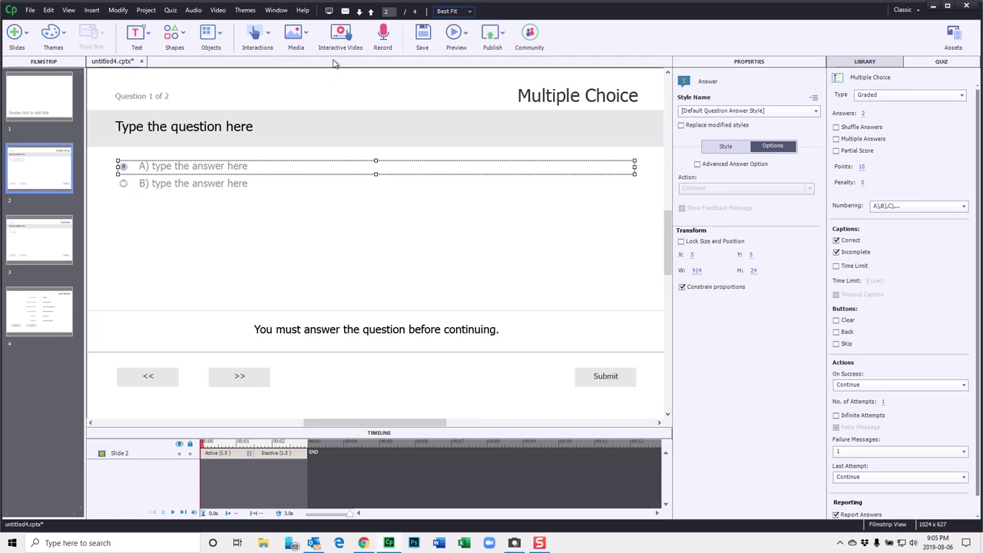